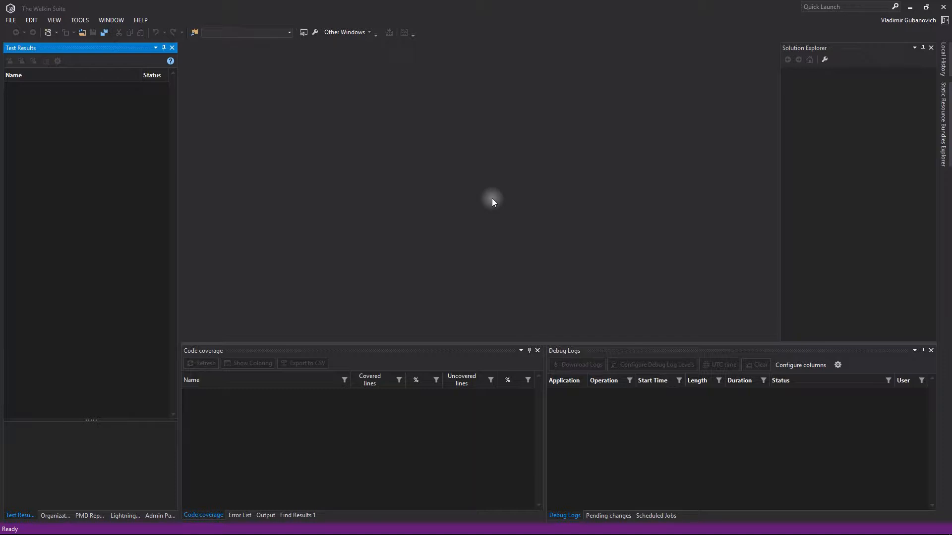
# - Start a new project and pick the Salesforce Project template after browsing the installed template categories
pyautogui.click(10, 20)
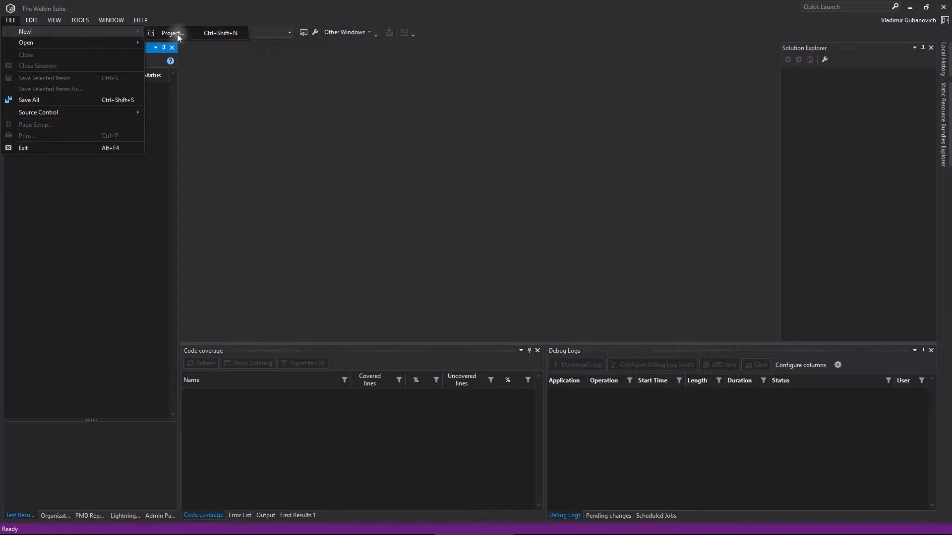
pyautogui.click(195, 35)
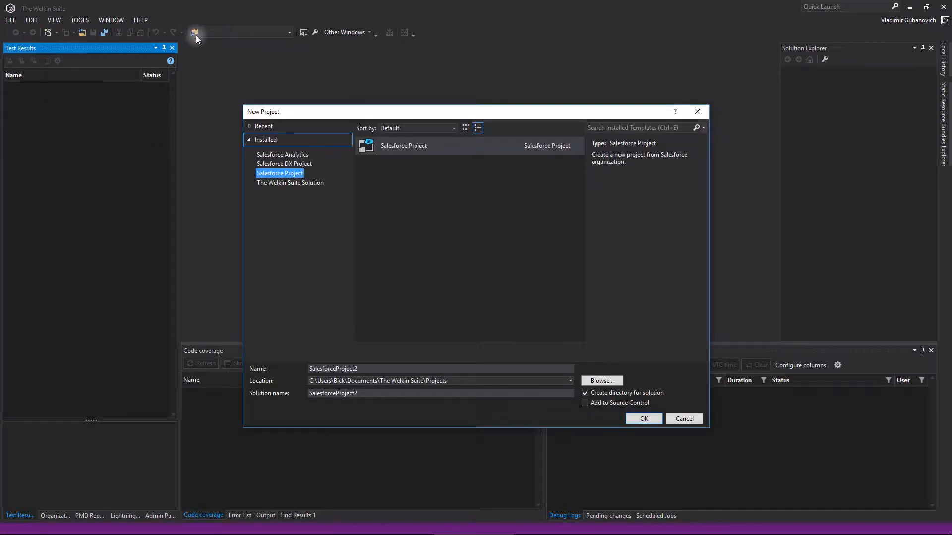
pyautogui.click(298, 154)
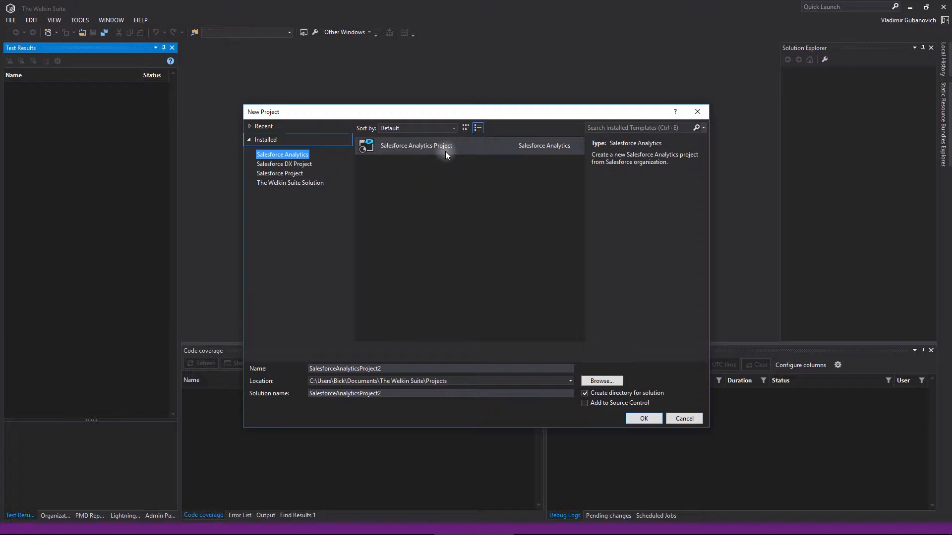
pyautogui.click(308, 164)
pyautogui.click(282, 173)
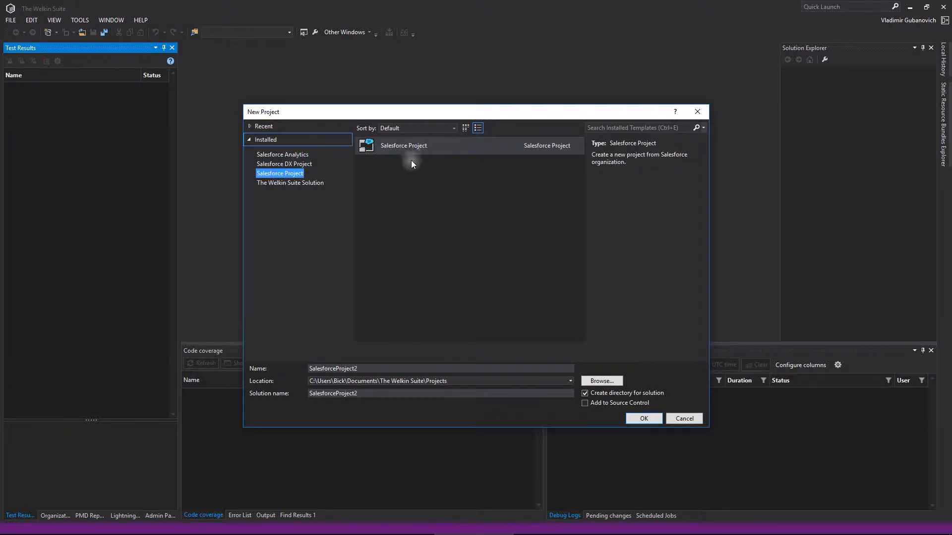
pyautogui.click(313, 184)
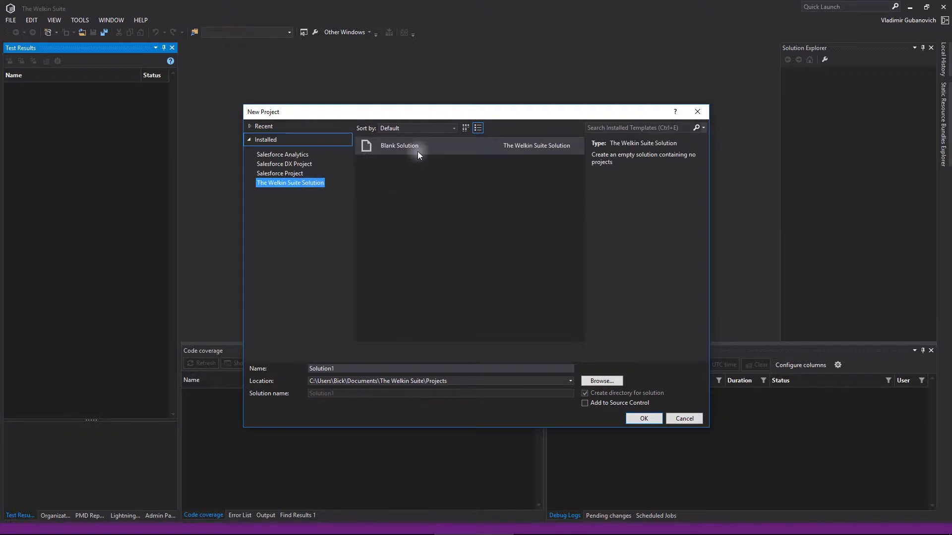
pyautogui.click(300, 172)
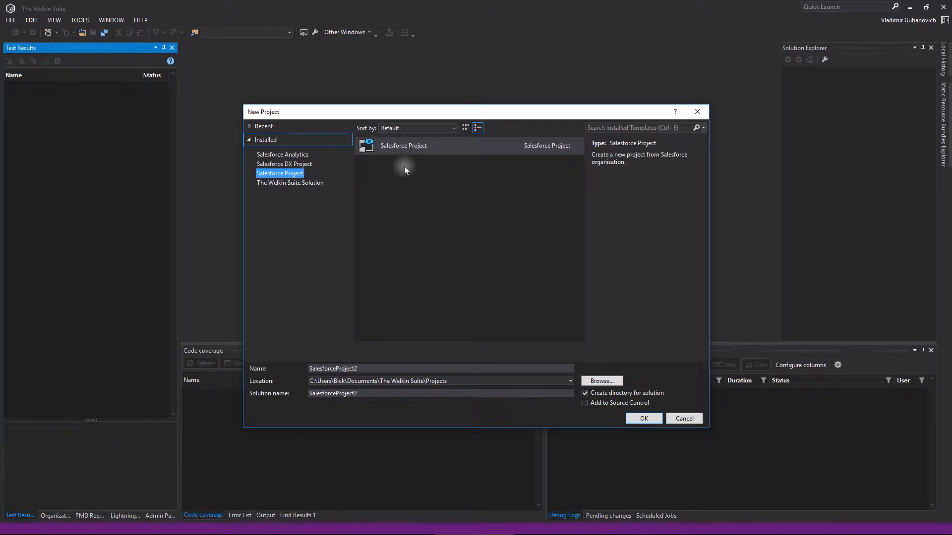
# - Name the project TutorialProject, keep Create directory for solution checked, and create it
pyautogui.doubleClick(368, 369)
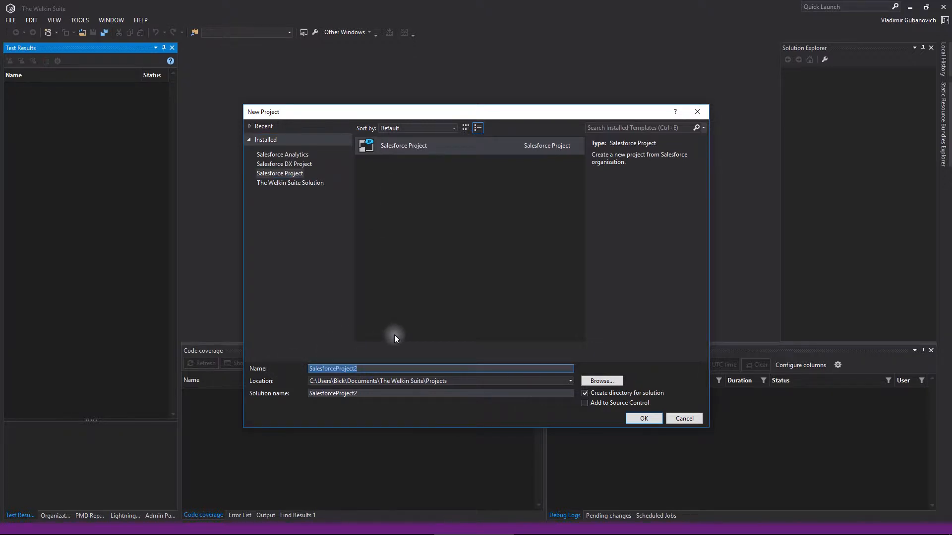
pyautogui.write('TutorialProject')
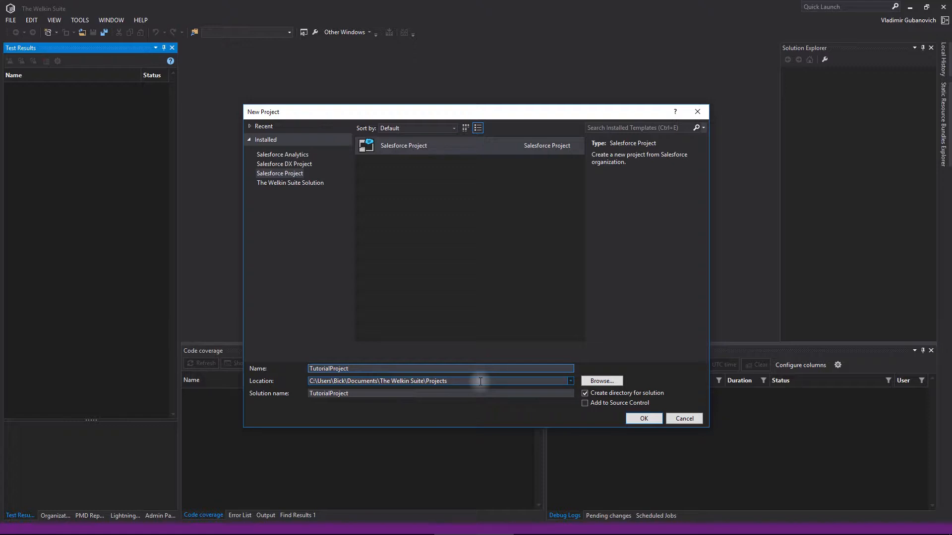
pyautogui.click(596, 394)
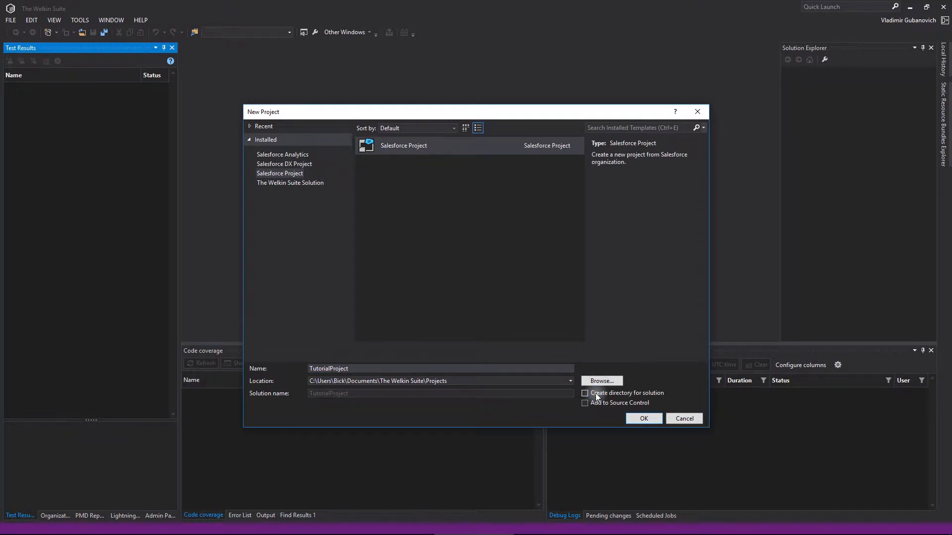
pyautogui.click(522, 367)
pyautogui.click(585, 393)
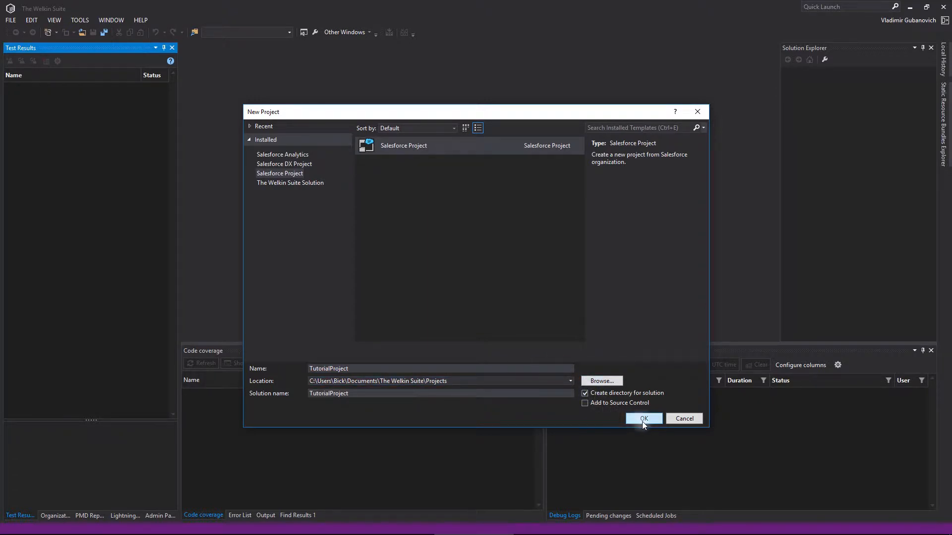
pyautogui.click(642, 420)
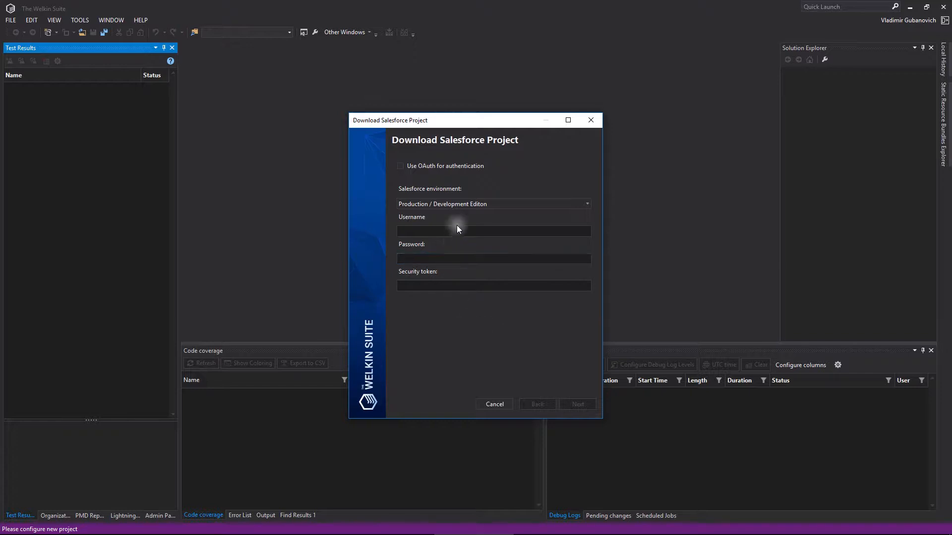
pyautogui.click(459, 206)
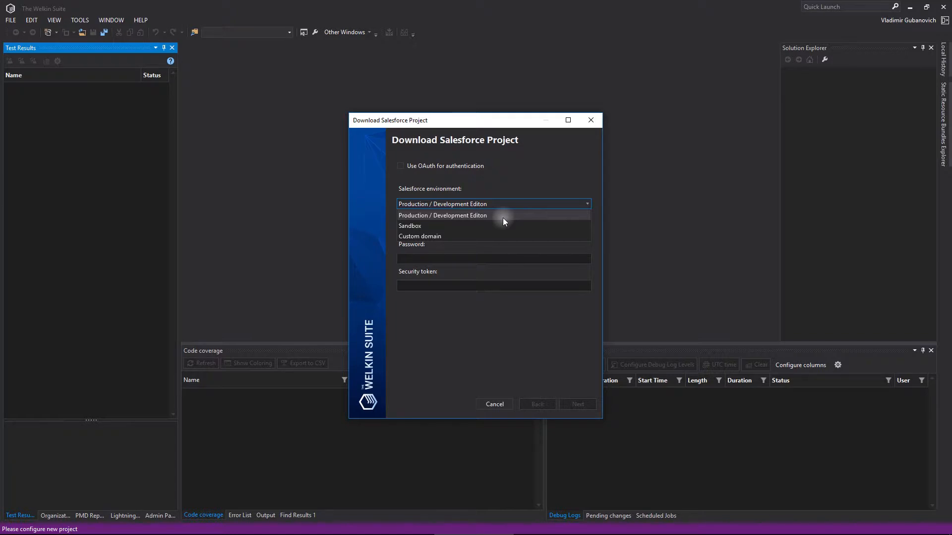
pyautogui.click(504, 237)
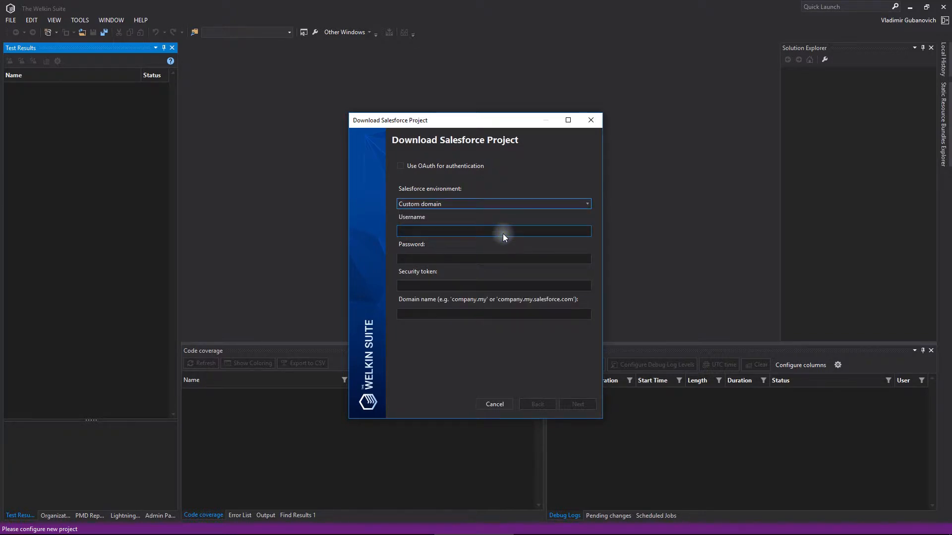
pyautogui.click(494, 232)
pyautogui.click(468, 256)
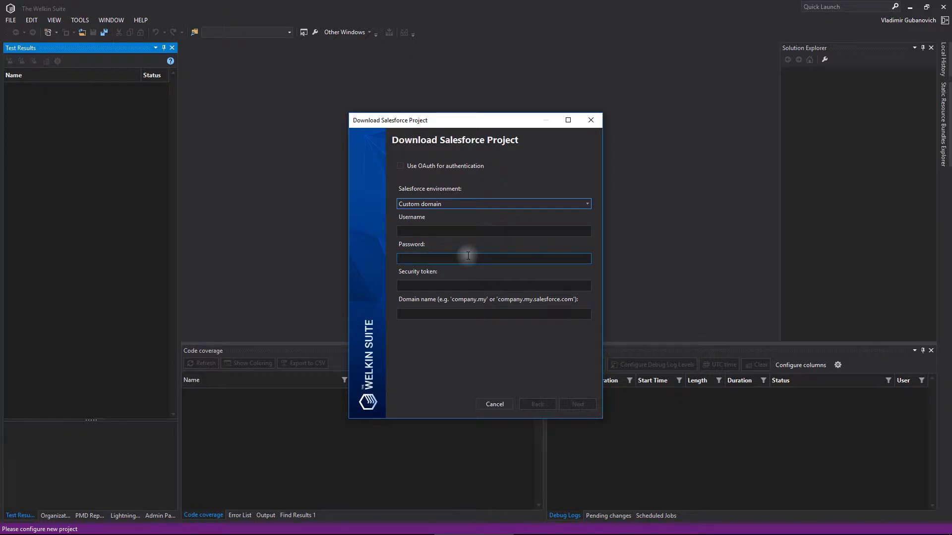
pyautogui.click(460, 280)
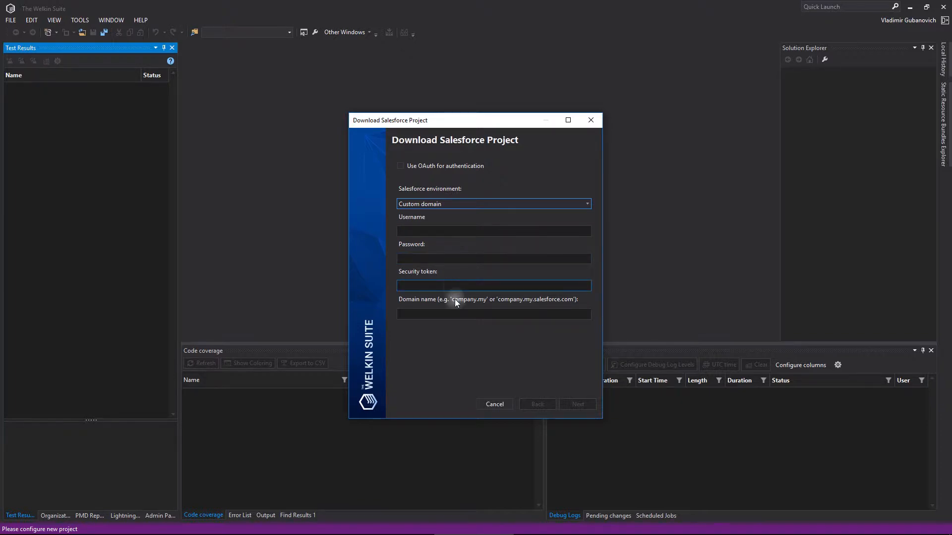
pyautogui.click(456, 314)
pyautogui.click(457, 200)
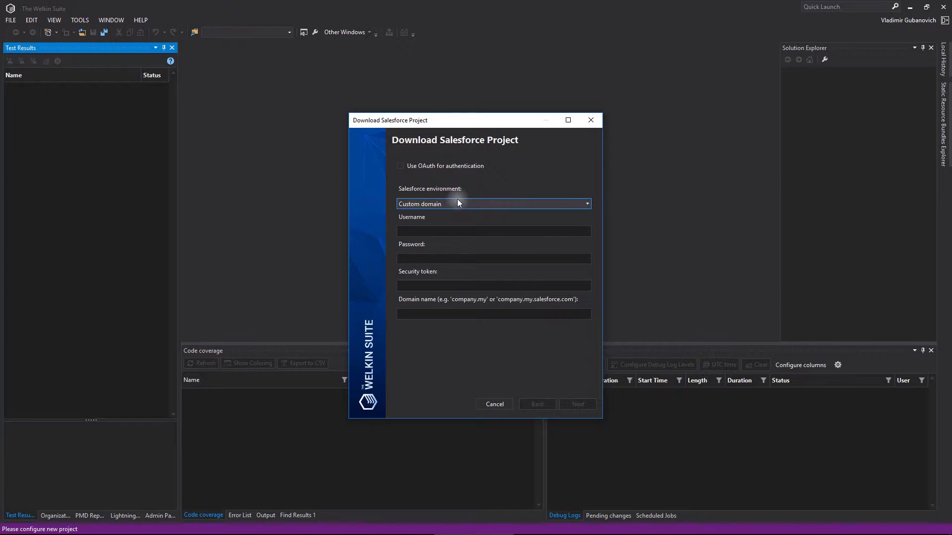
pyautogui.click(450, 215)
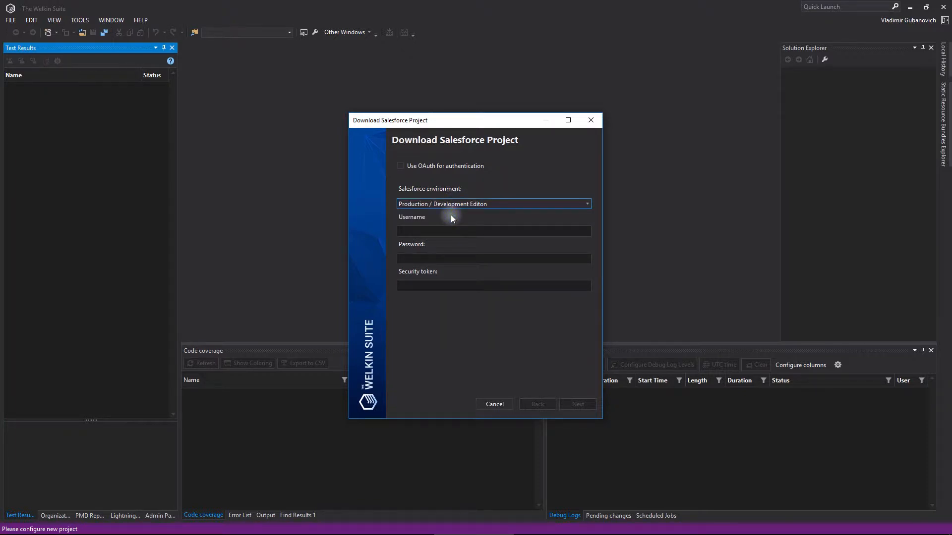
# - Enable OAuth for authentication with the Production / Development Edition environment and continue
pyautogui.click(435, 173)
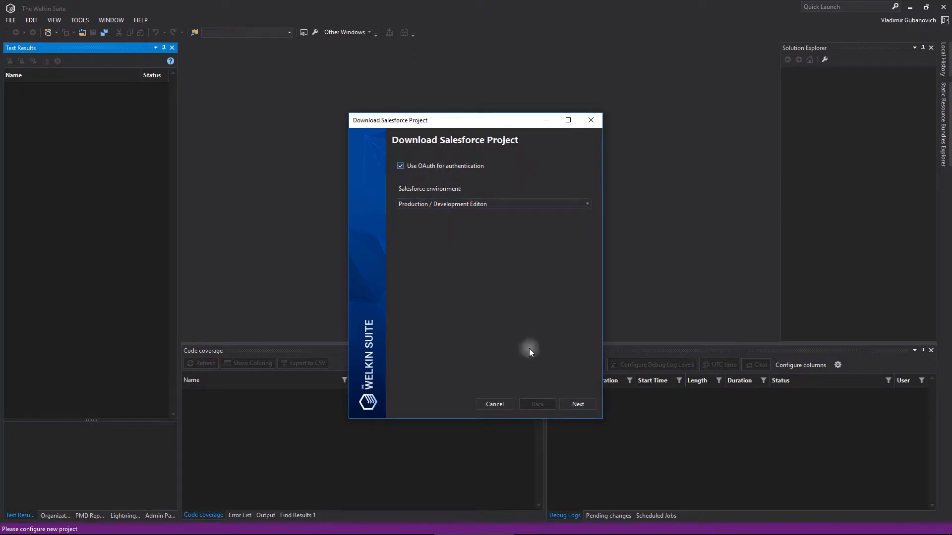
pyautogui.click(578, 404)
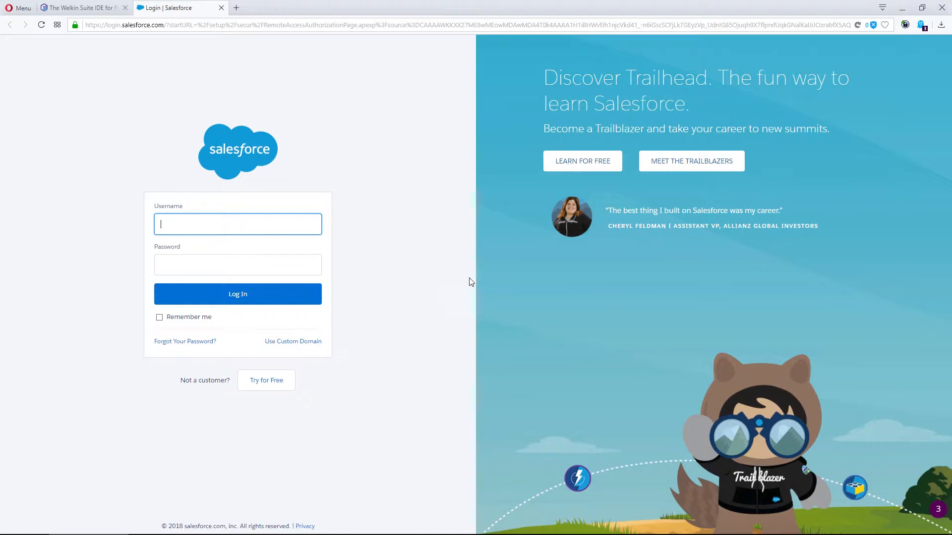
# - Log in to Salesforce in the browser by pasting the account username and password
pyautogui.click(215, 228)
pyautogui.hotkey('ctrl', 'v')
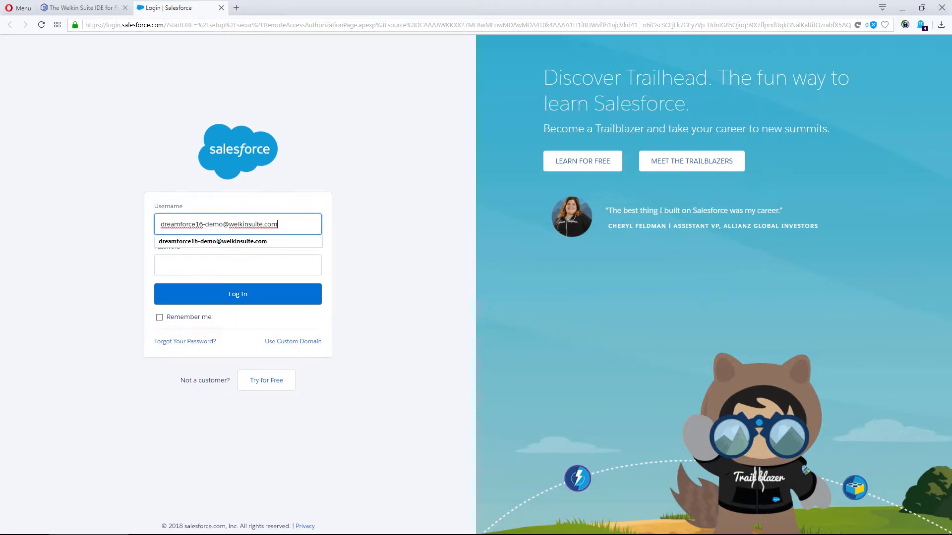
pyautogui.click(202, 266)
pyautogui.hotkey('ctrl', 'v')
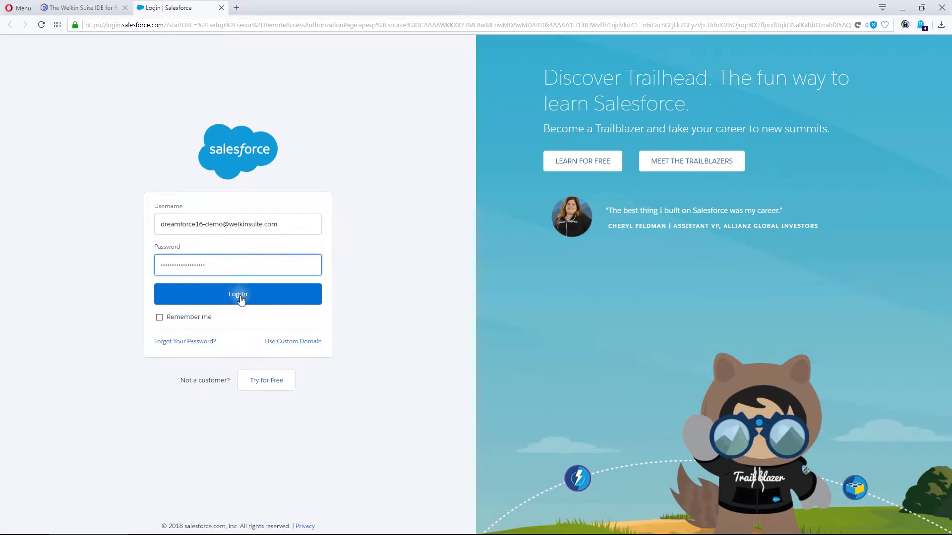
pyautogui.click(240, 297)
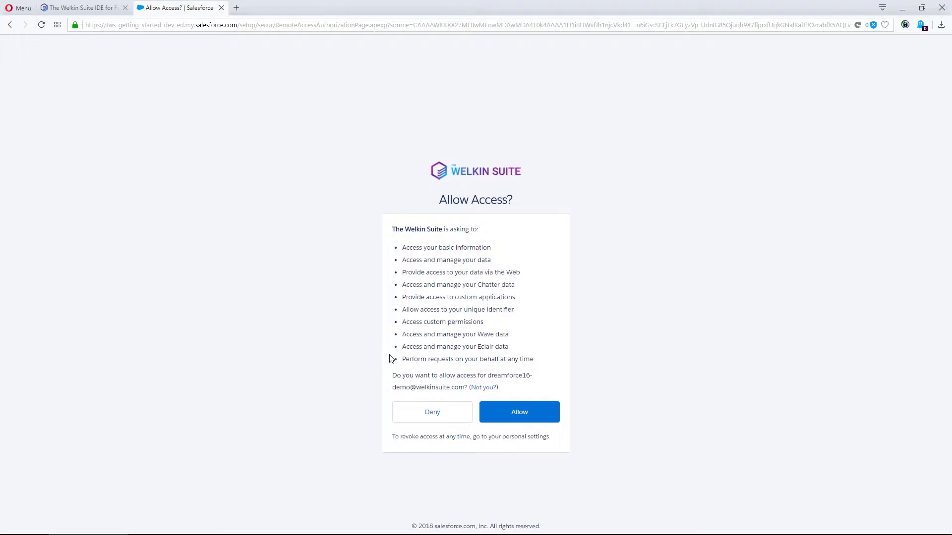
# - Allow The Welkin Suite access to the org and return to the IDE
pyautogui.click(531, 417)
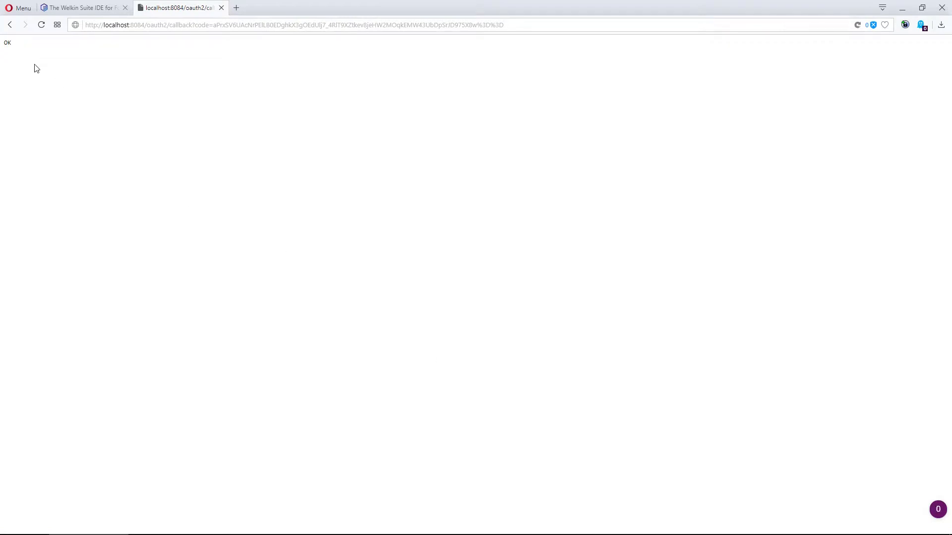
pyautogui.moveTo(20, 44); pyautogui.dragTo(2, 45)
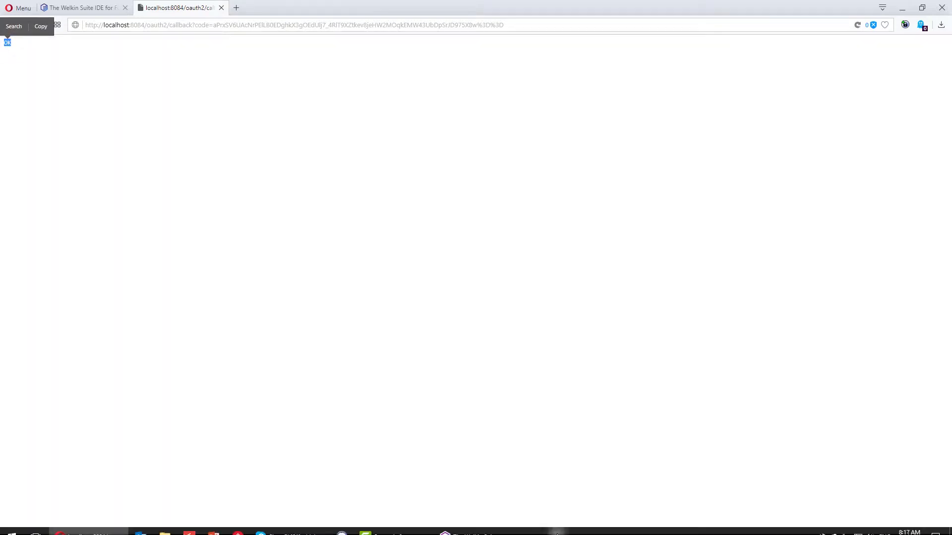
pyautogui.click(510, 525)
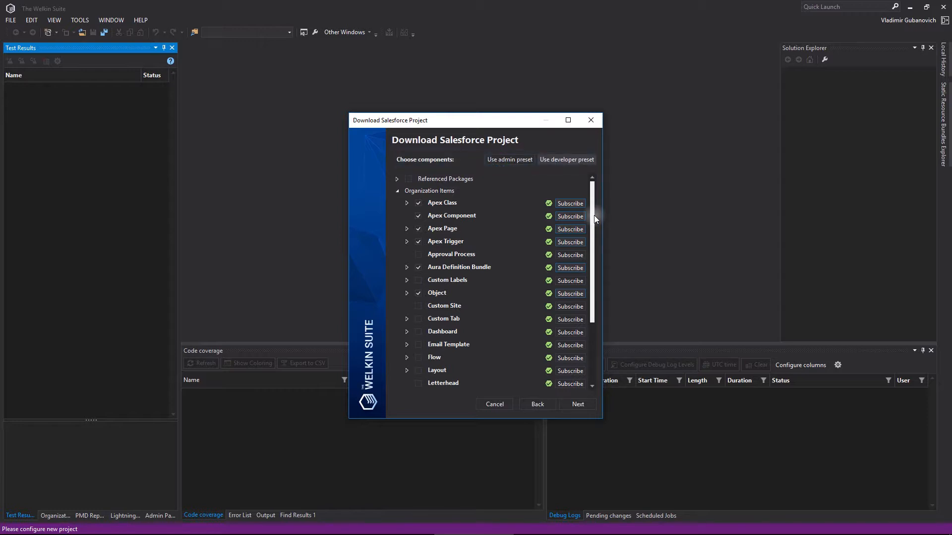
# - Try the admin component preset, then switch back to the developer preset
pyautogui.moveTo(594, 215); pyautogui.dragTo(596, 195)
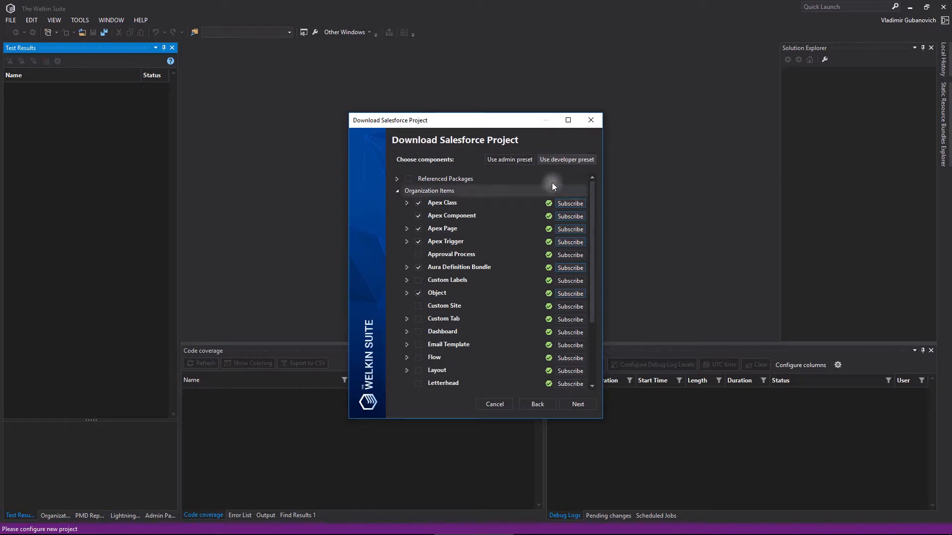
pyautogui.click(513, 160)
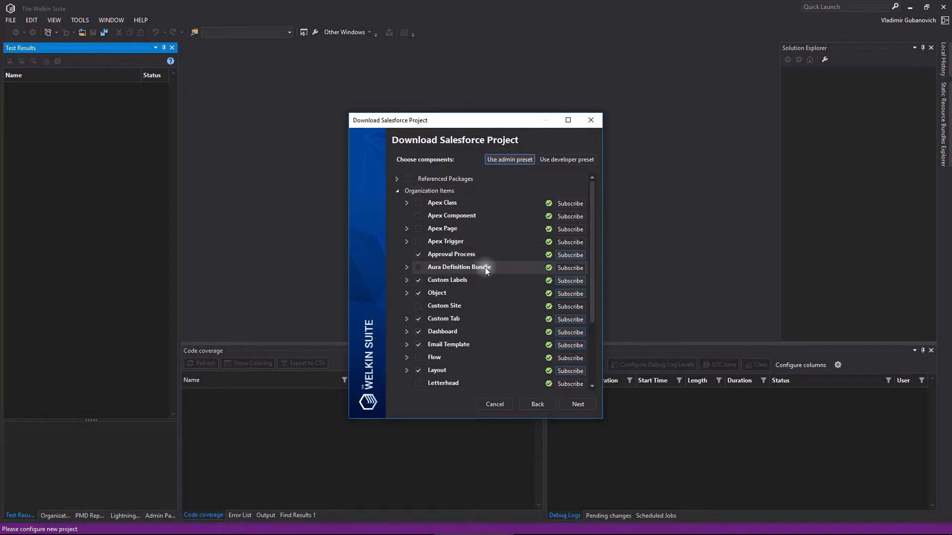
pyautogui.scroll(-3, 588, 284)
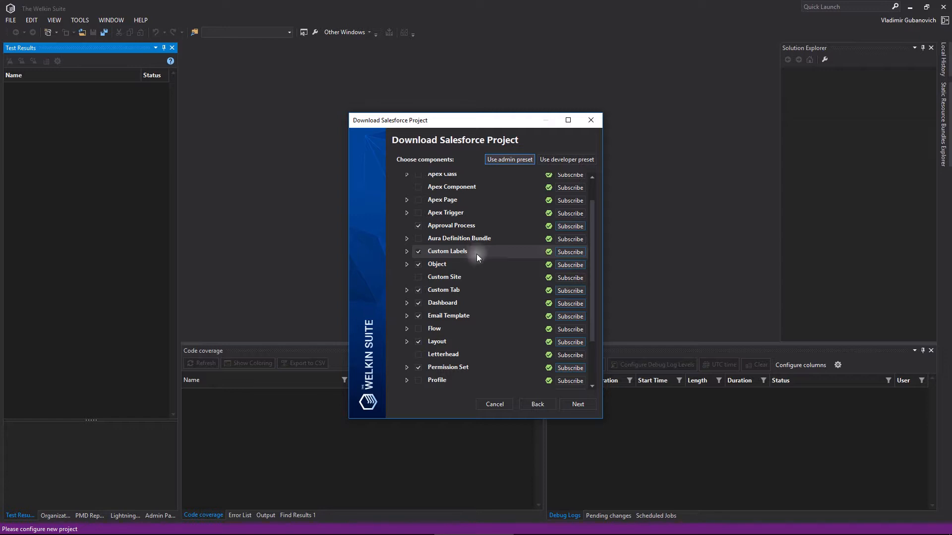
pyautogui.click(553, 160)
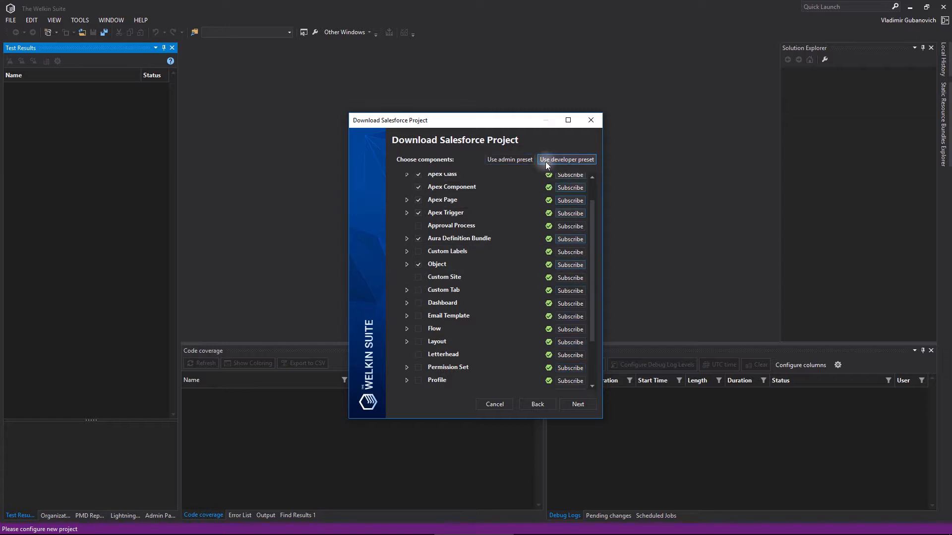
# - Browse the component list, expanding Referenced Packages and Custom Tab to inspect their items
pyautogui.moveTo(591, 231); pyautogui.dragTo(582, 220)
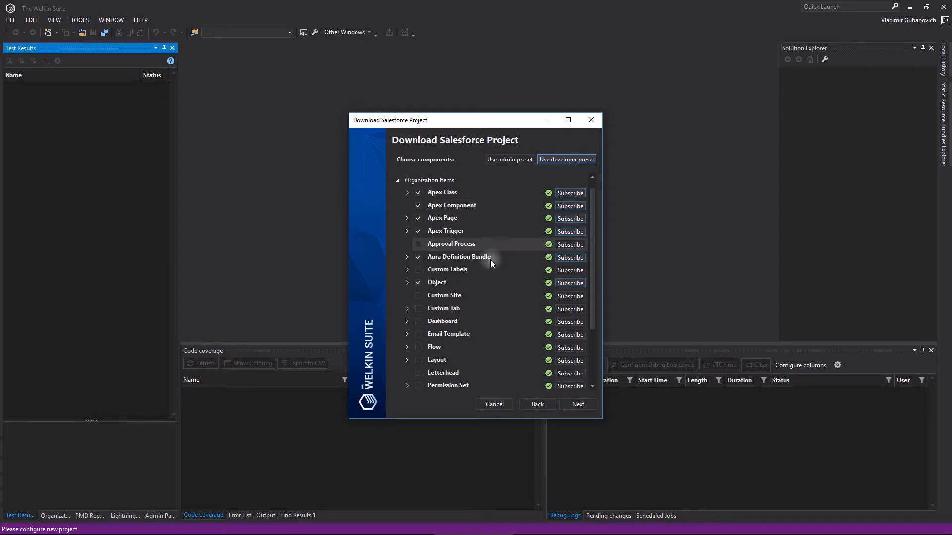
pyautogui.moveTo(594, 325); pyautogui.dragTo(592, 244)
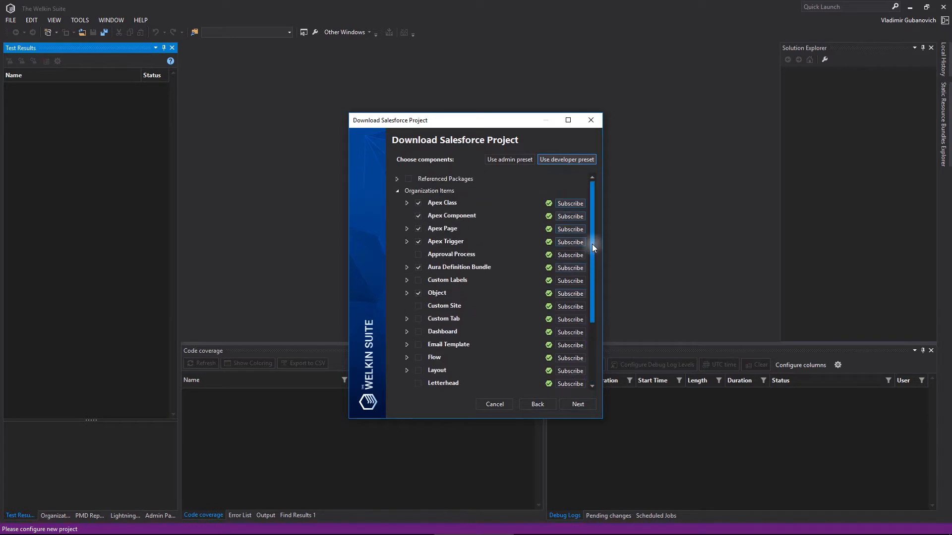
pyautogui.click(397, 179)
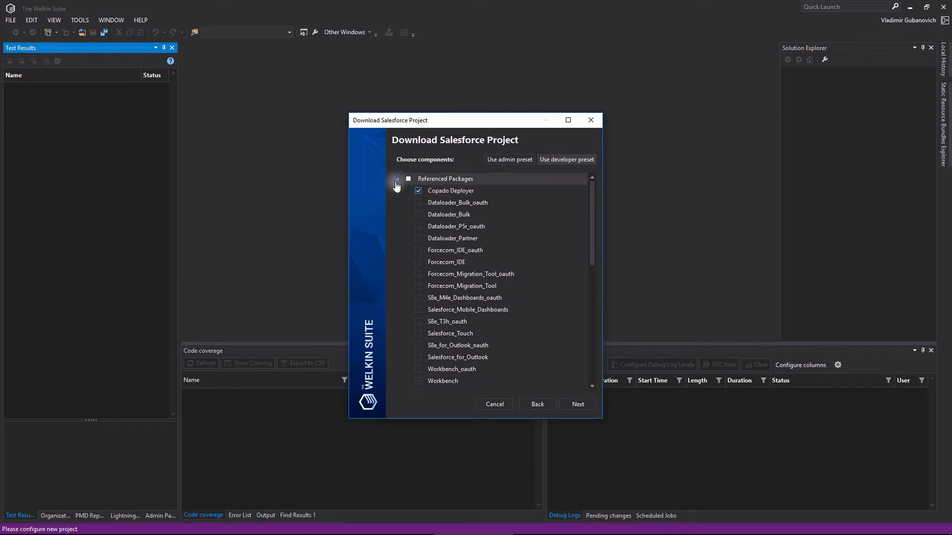
pyautogui.click(396, 179)
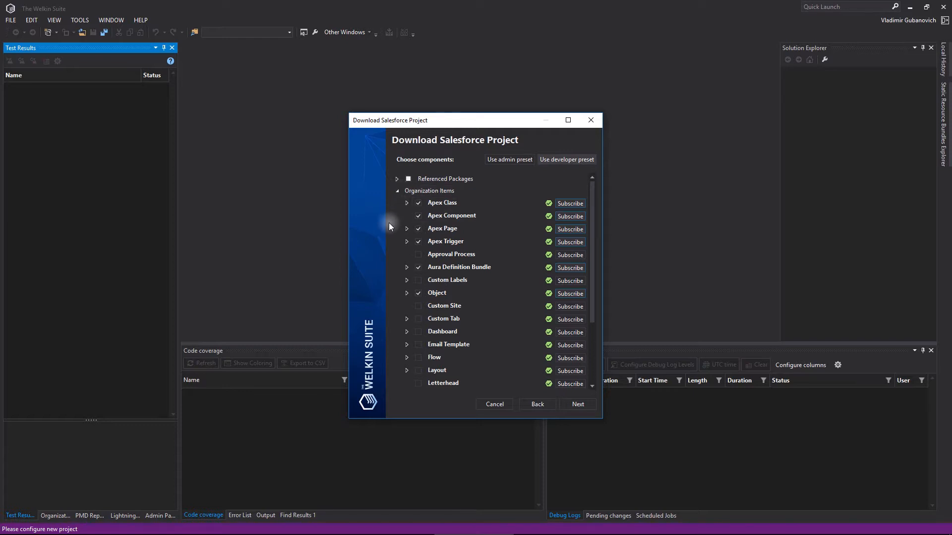
pyautogui.click(409, 320)
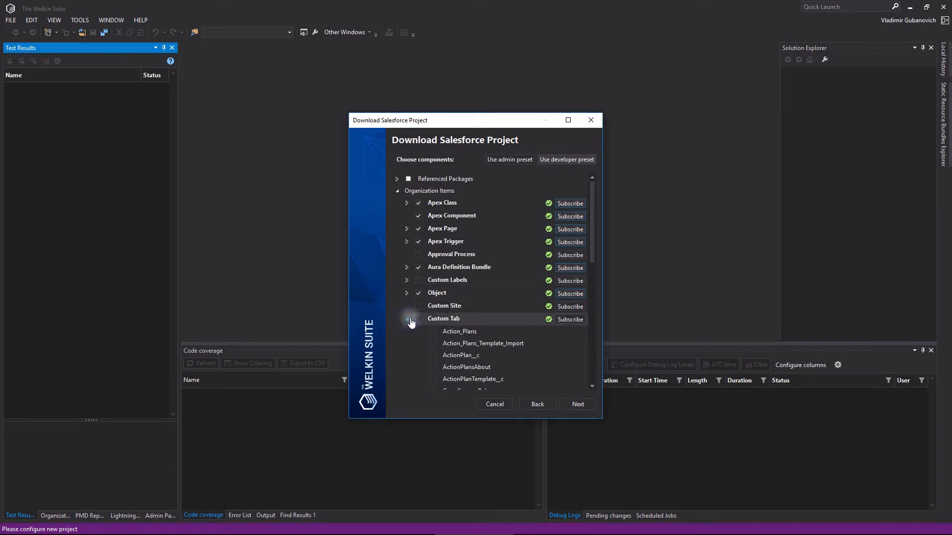
pyautogui.moveTo(593, 244); pyautogui.dragTo(596, 281)
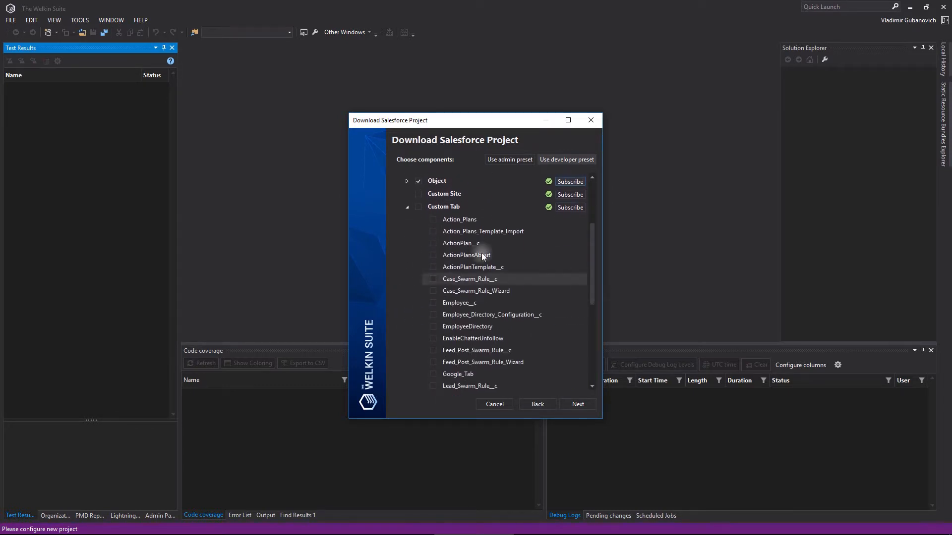
# - Select the Action_Plans, Action_Plans_Template_Import and ActionPlan__c custom tabs, then subscribe to the whole Custom Tab group
pyautogui.click(433, 220)
pyautogui.click(433, 231)
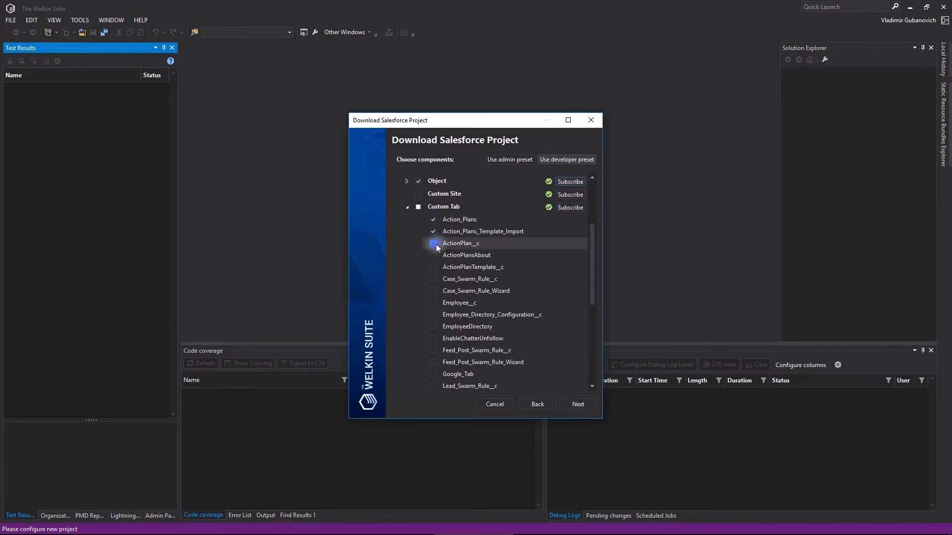
pyautogui.click(433, 244)
pyautogui.click(569, 209)
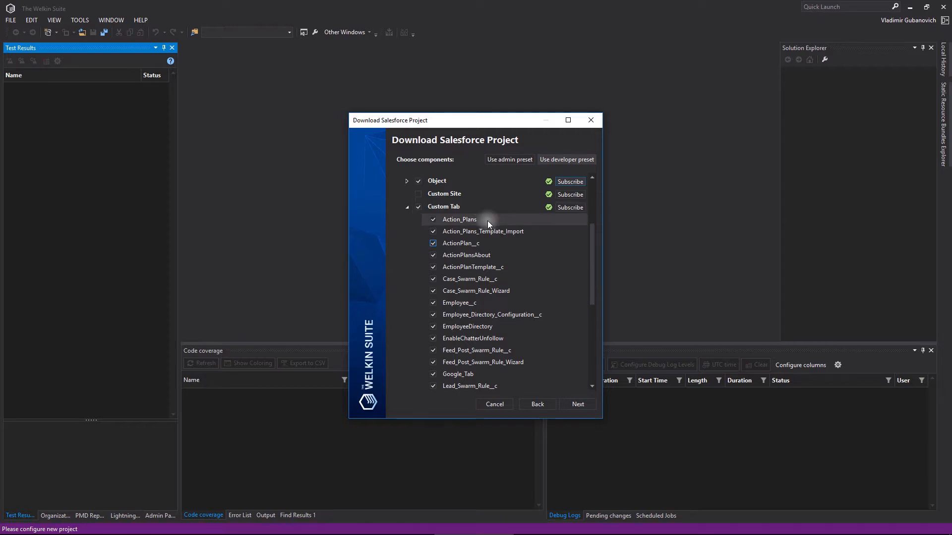
# - Collapse Custom Tab and subscribe to the Email Template, Layout and Permission Set components
pyautogui.scroll(-2, 487, 221)
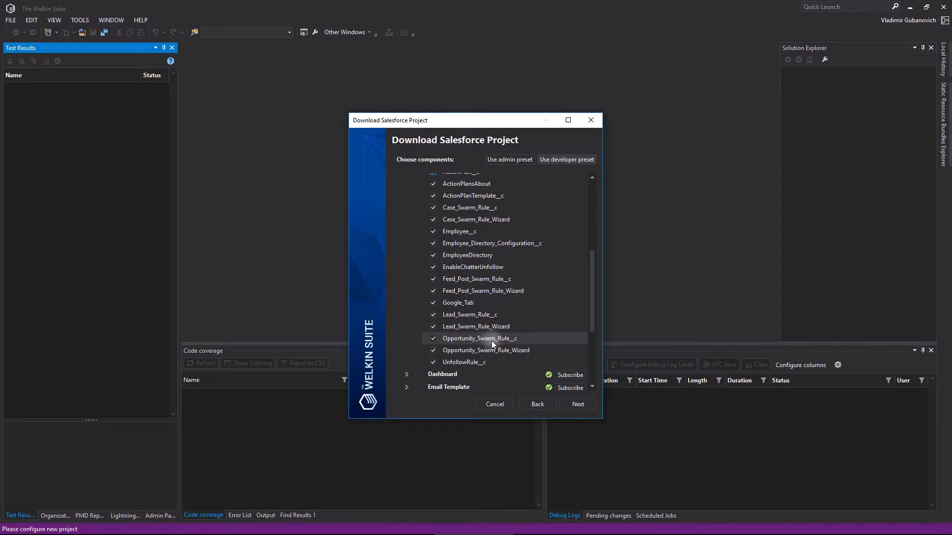
pyautogui.scroll(3, 525, 297)
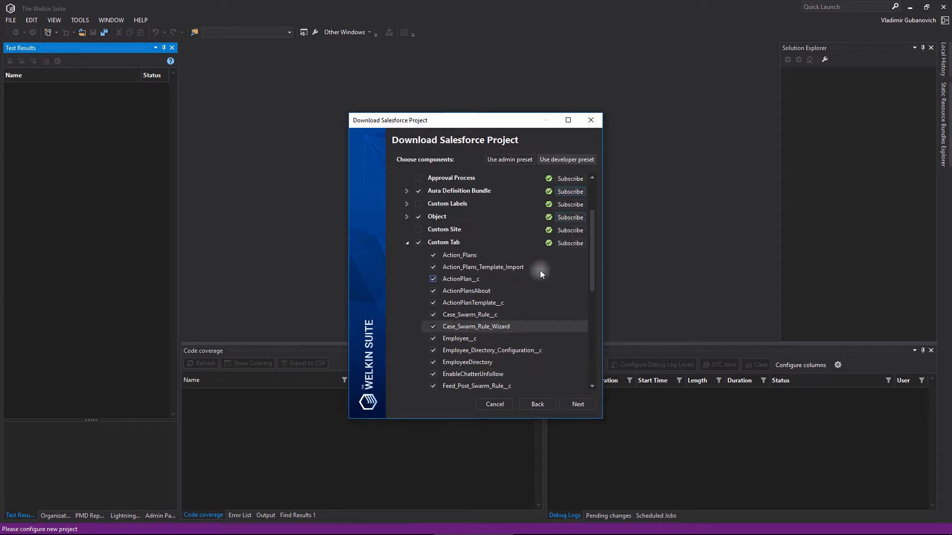
pyautogui.click(405, 244)
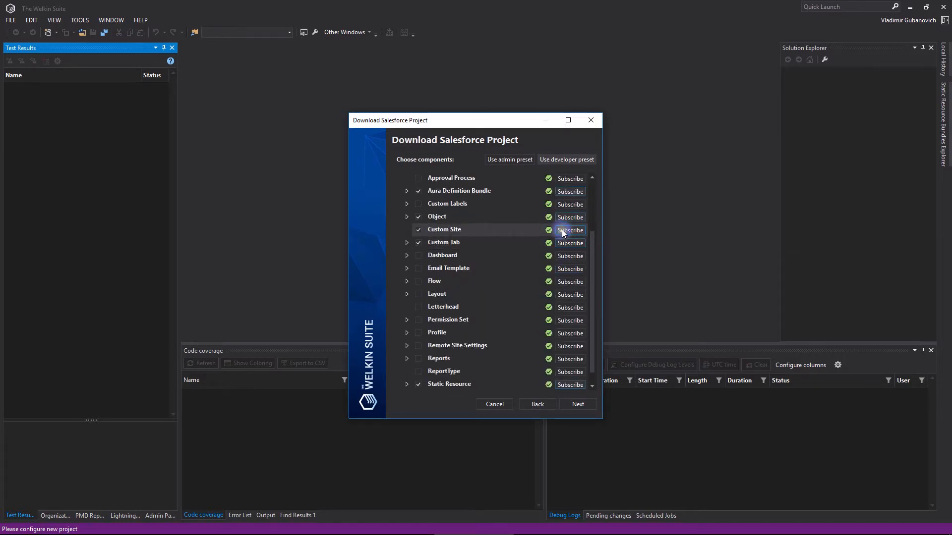
pyautogui.click(564, 268)
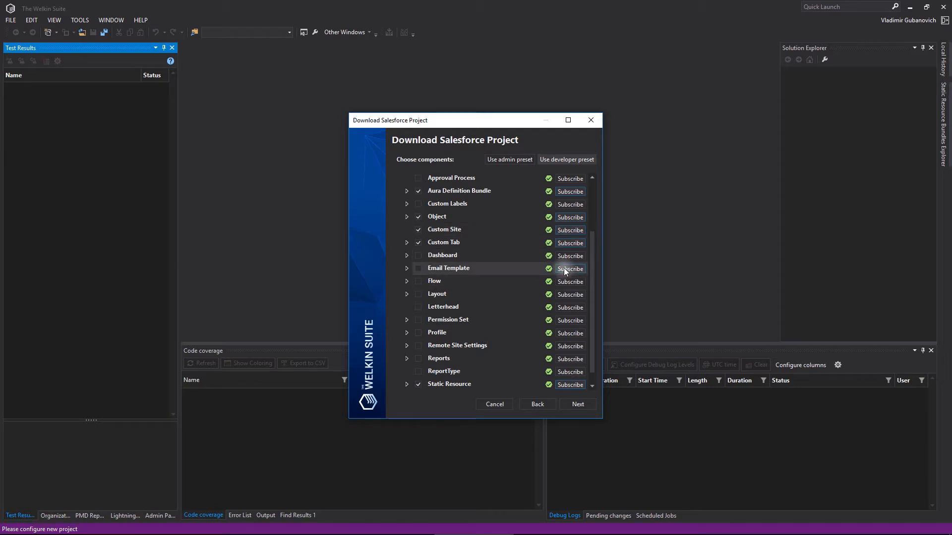
pyautogui.click(569, 296)
pyautogui.click(567, 320)
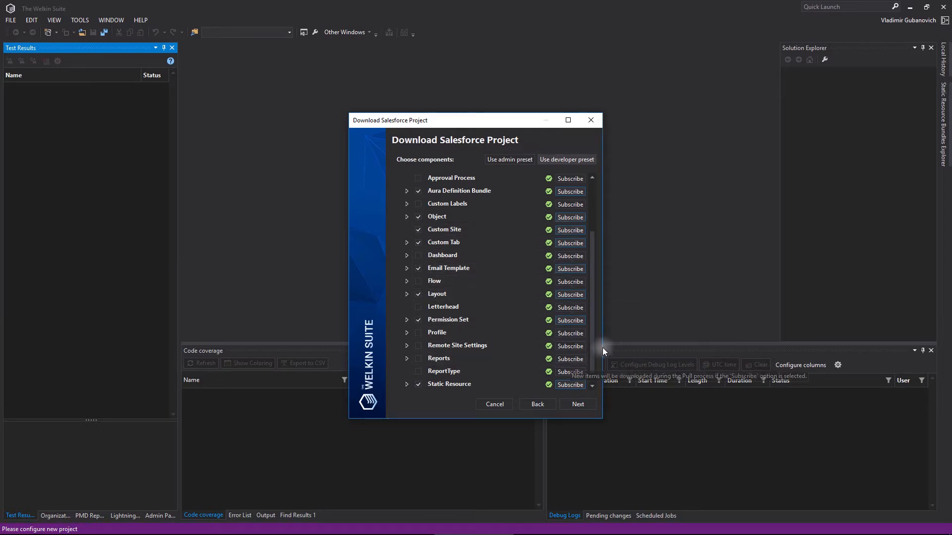
# - Scroll through the selected components and continue to the project options
pyautogui.moveTo(595, 341); pyautogui.dragTo(593, 353)
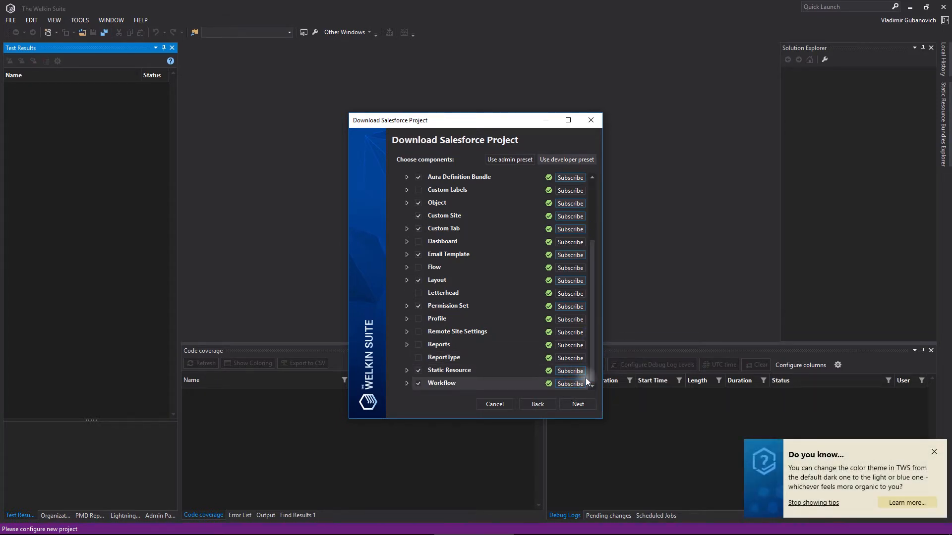
pyautogui.moveTo(593, 350); pyautogui.dragTo(593, 278)
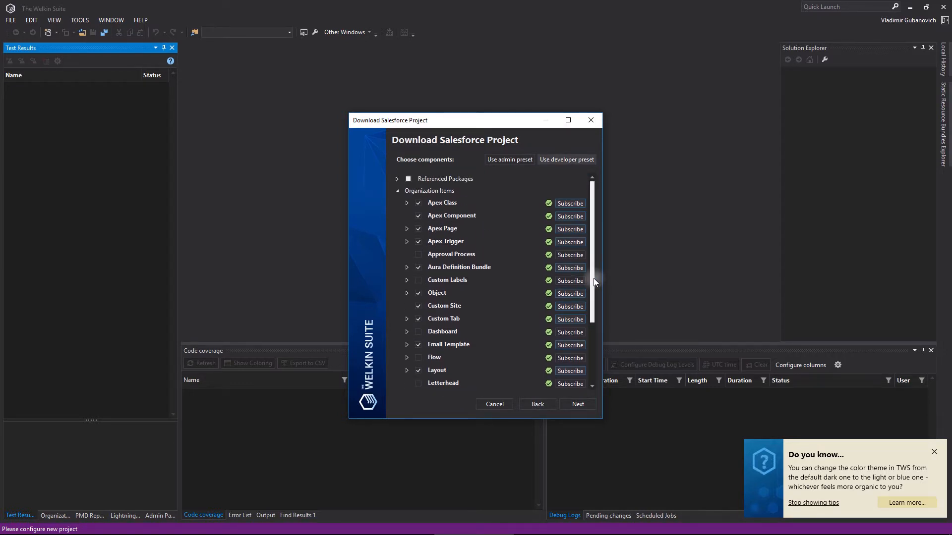
pyautogui.click(580, 405)
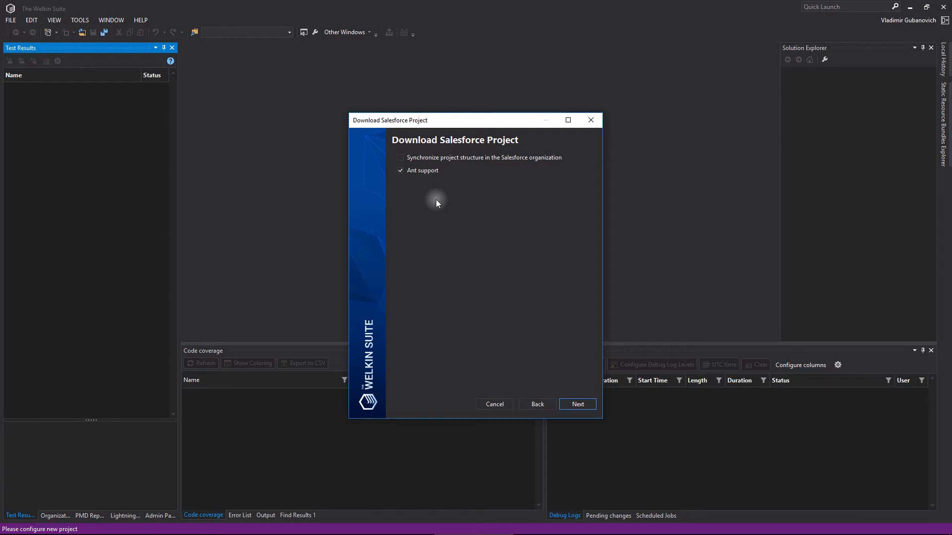
# - Keep Ant support enabled without structure synchronization and finish downloading the project
pyautogui.click(579, 406)
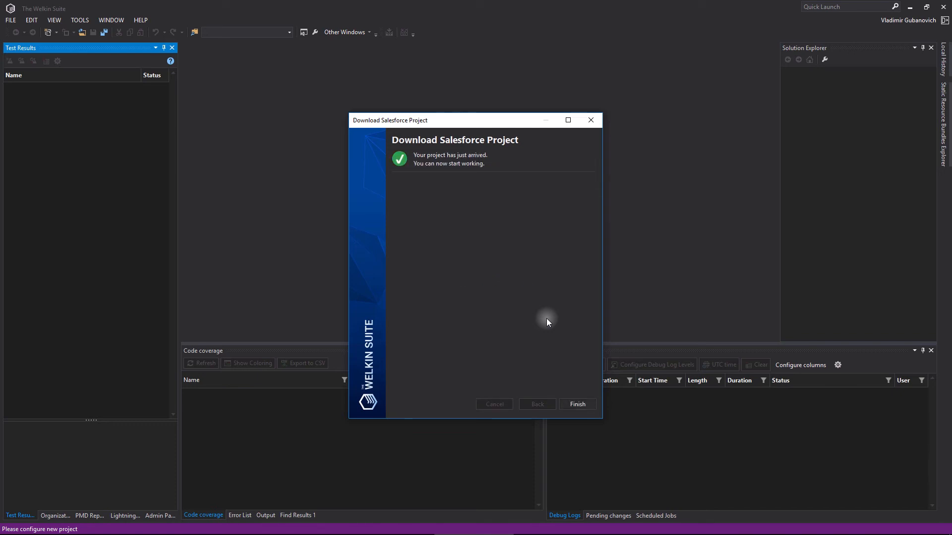
pyautogui.click(573, 403)
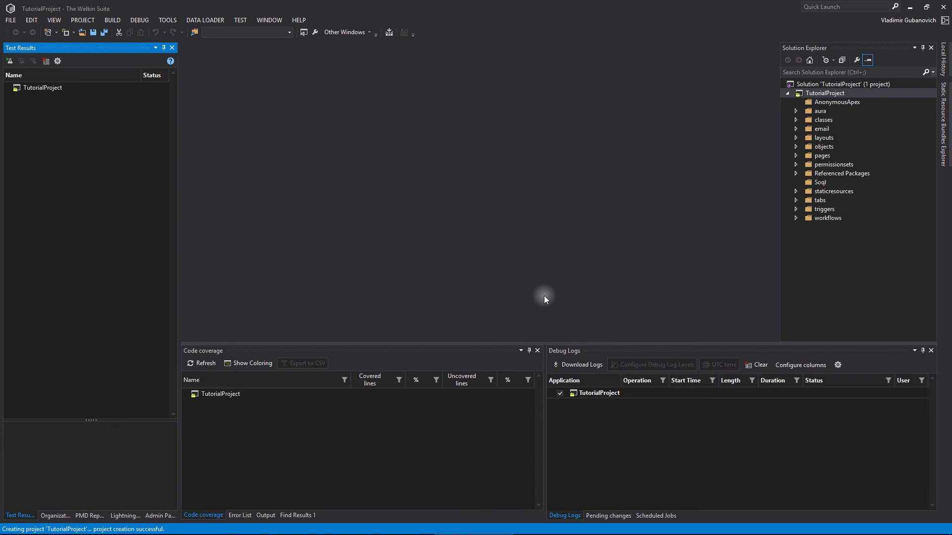
# - Expand and collapse the classes folder of TutorialProject to inspect the downloaded Apex classes
pyautogui.click(808, 48)
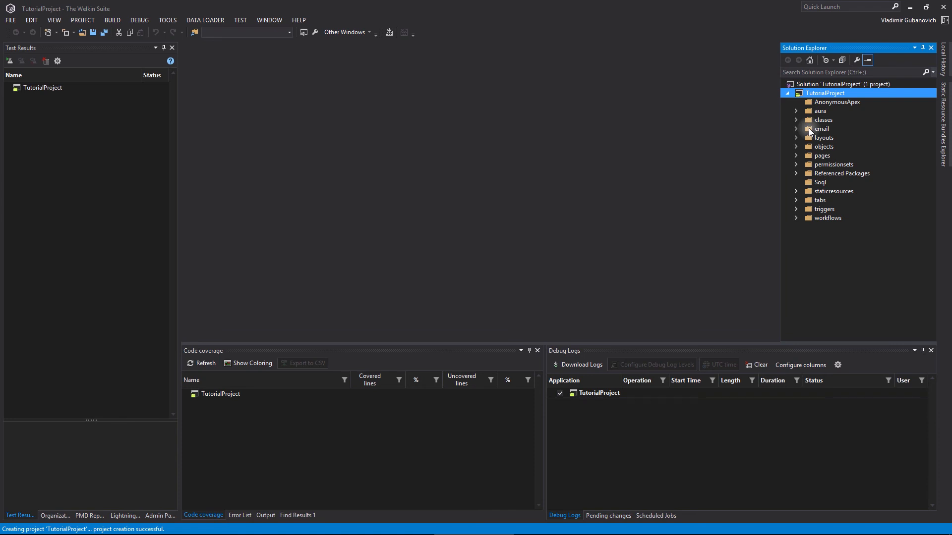
pyautogui.click(797, 120)
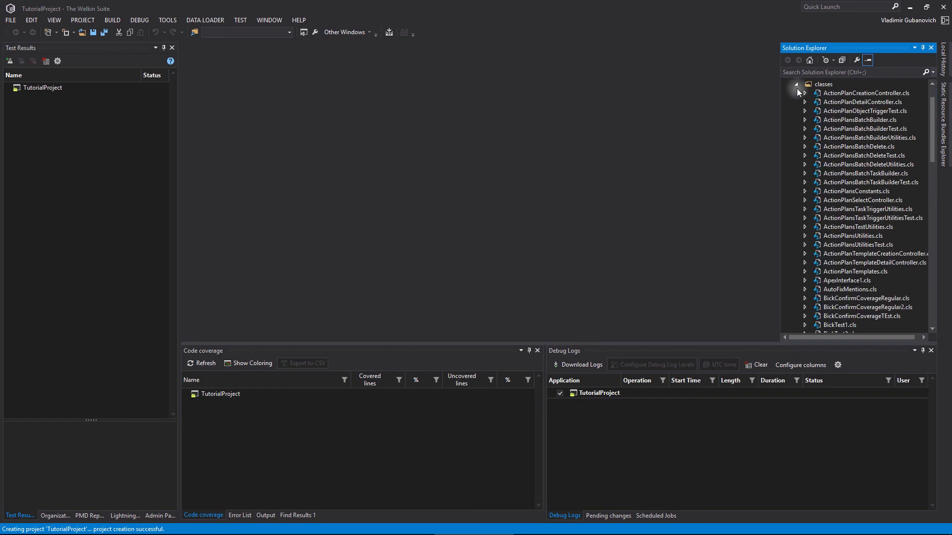
pyautogui.click(797, 85)
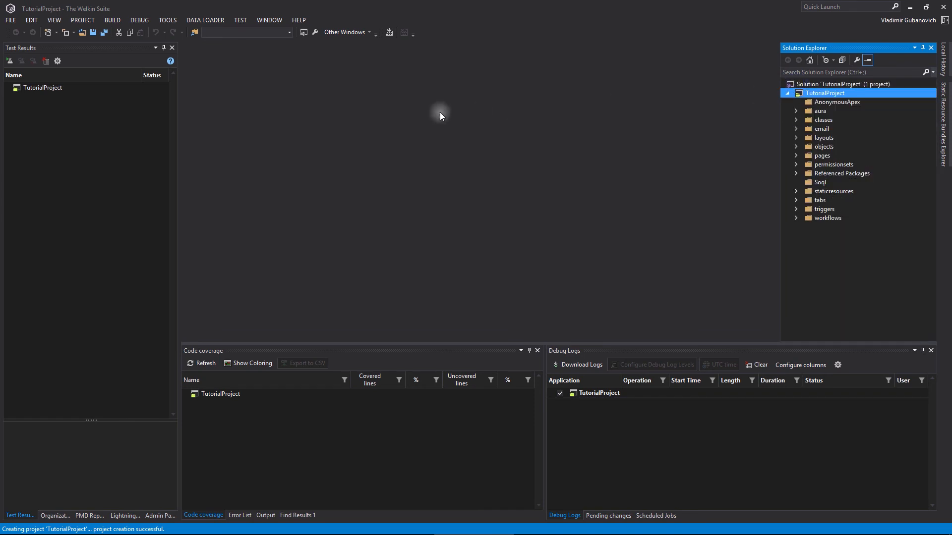
# - Browse the open and recent projects options for TutorialProject
pyautogui.click(11, 21)
pyautogui.moveTo(39, 42)
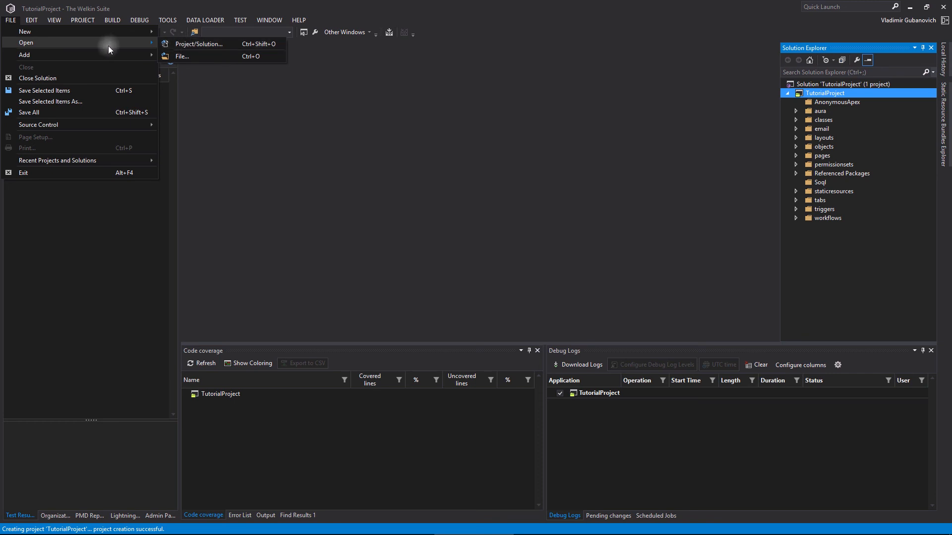
pyautogui.moveTo(99, 164)
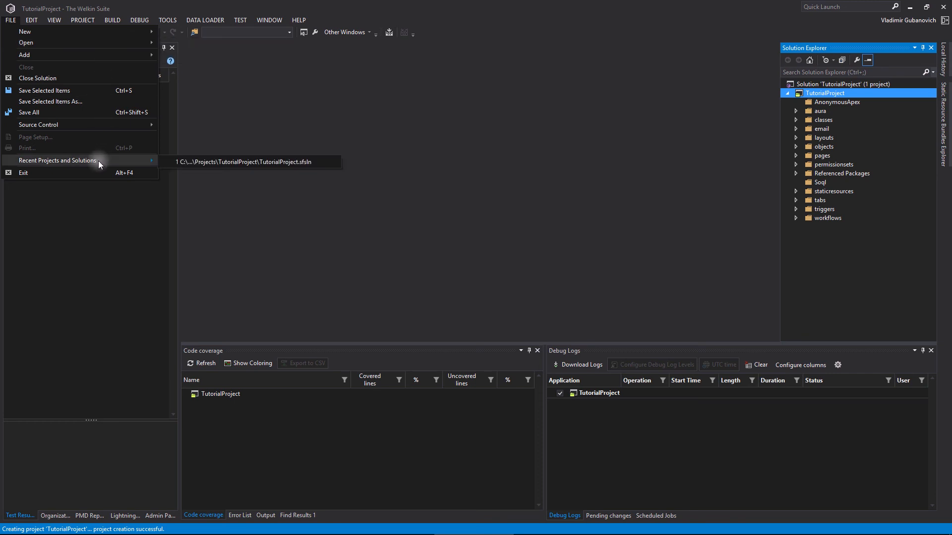